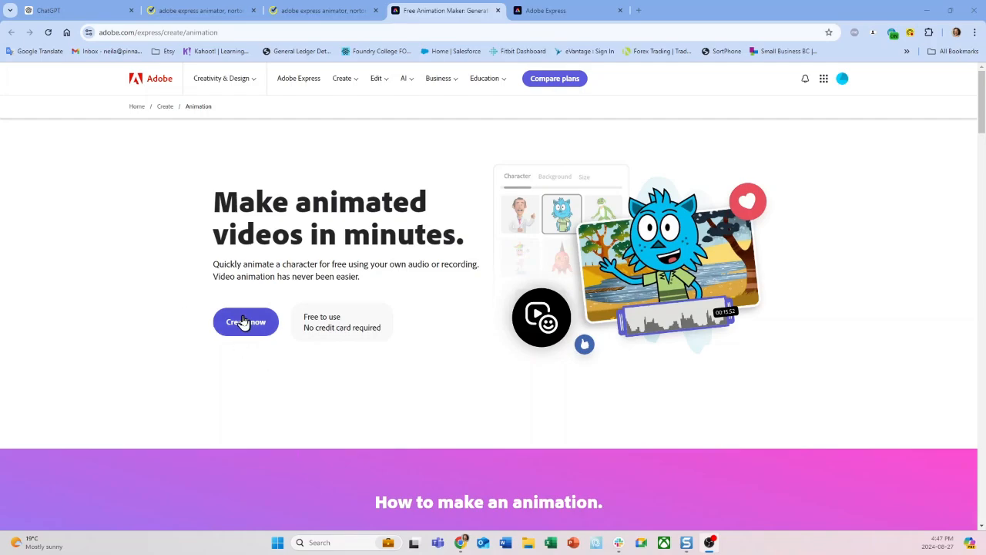
Switch to the Adobe Express Animate from audio page, try the Notebook Paper and Ruler characters, and select the Sticky character
left_click(541, 13)
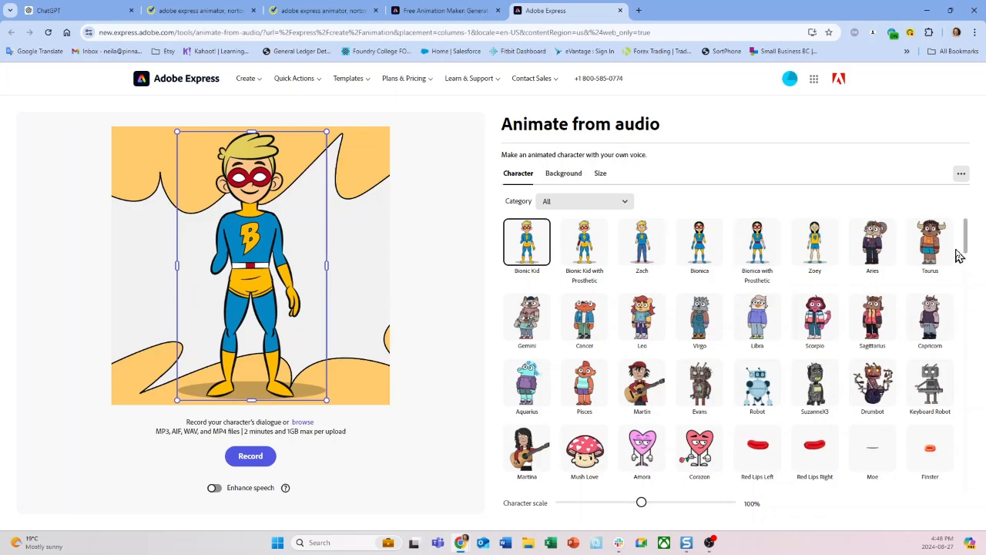
left_click_drag(968, 246, 968, 310)
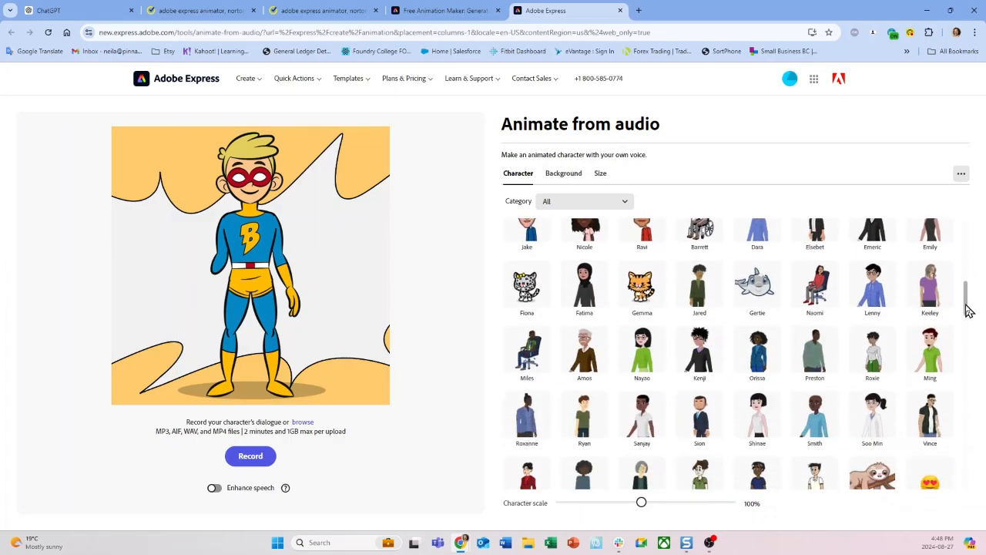
left_click(625, 205)
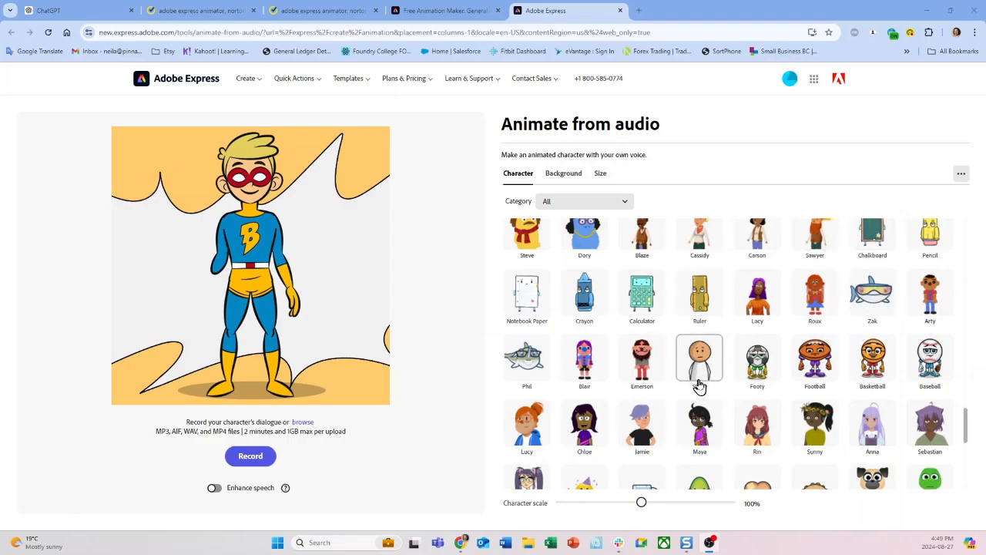
left_click(523, 303)
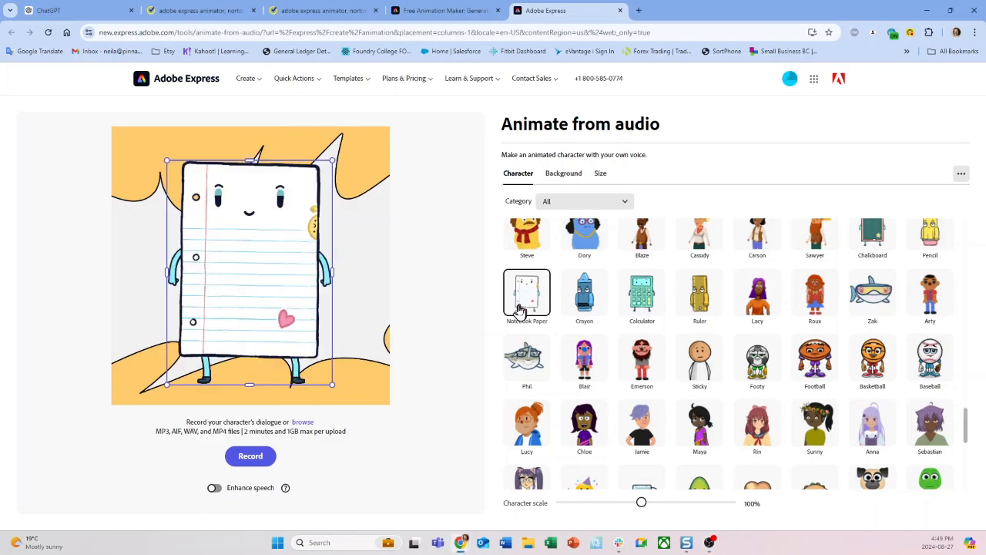
left_click(699, 304)
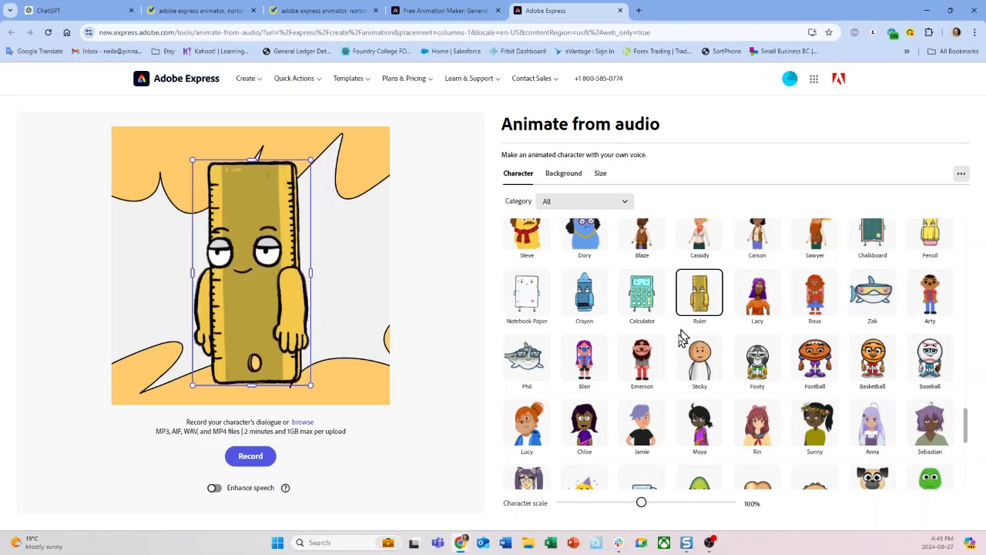
left_click(699, 371)
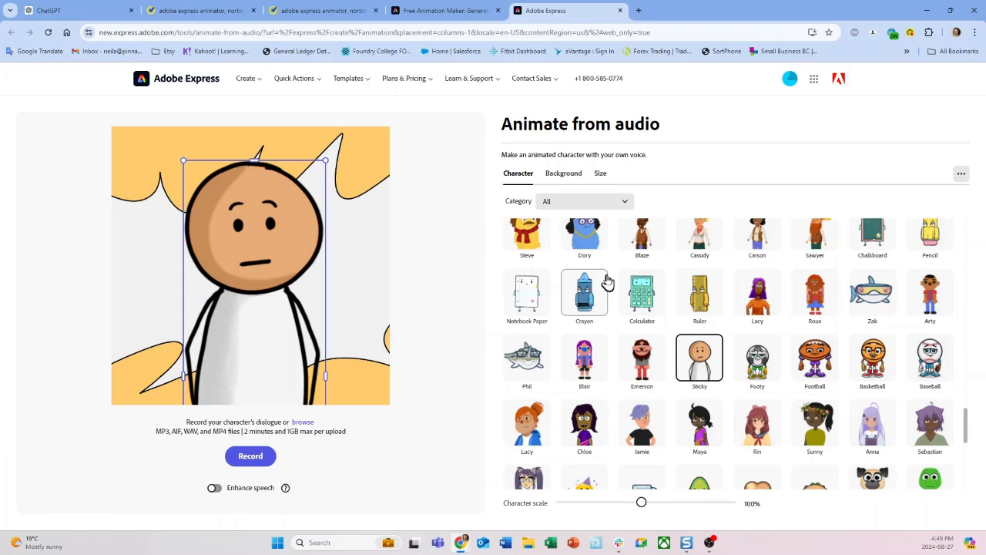
Set the School scene with the chalkboard as the animation's background
left_click(564, 174)
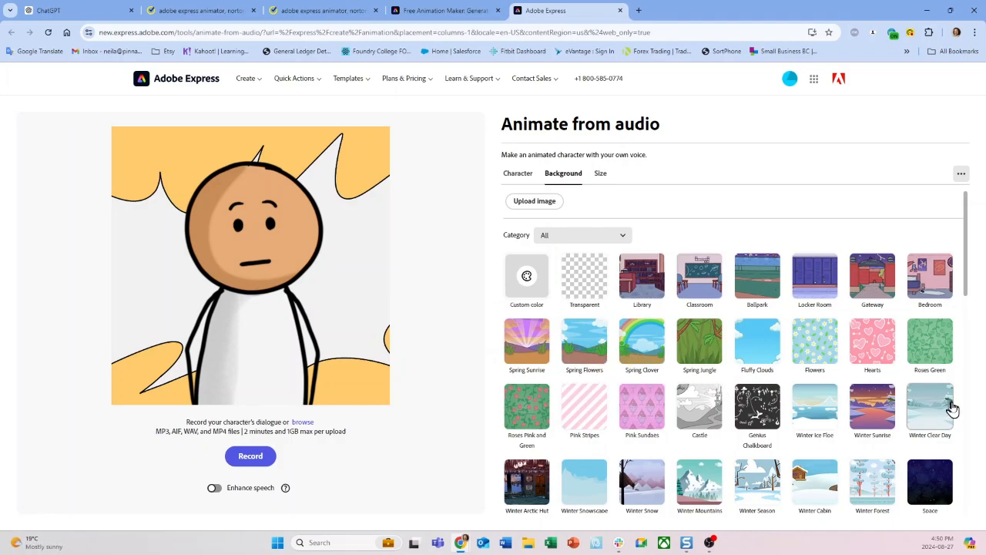
left_click_drag(964, 278, 968, 481)
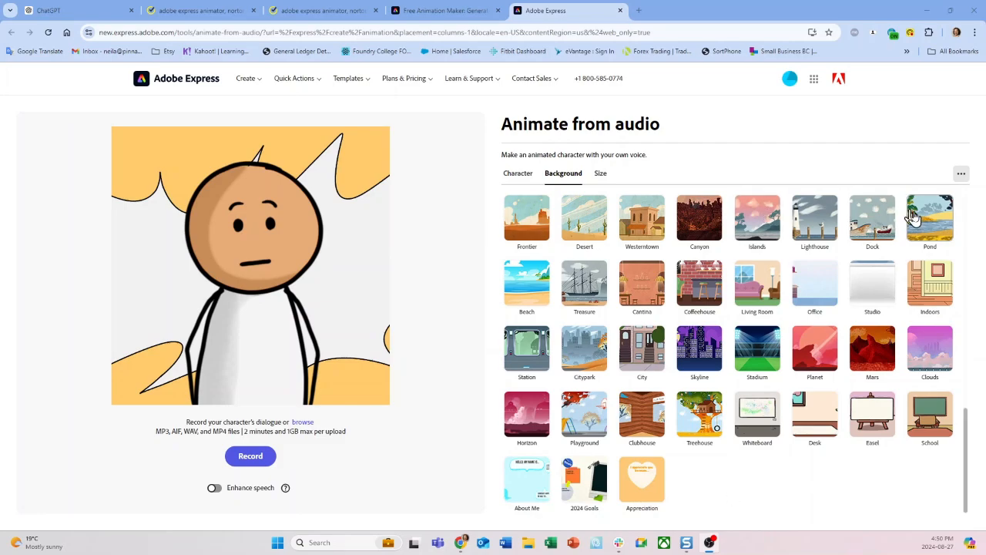
left_click(932, 423)
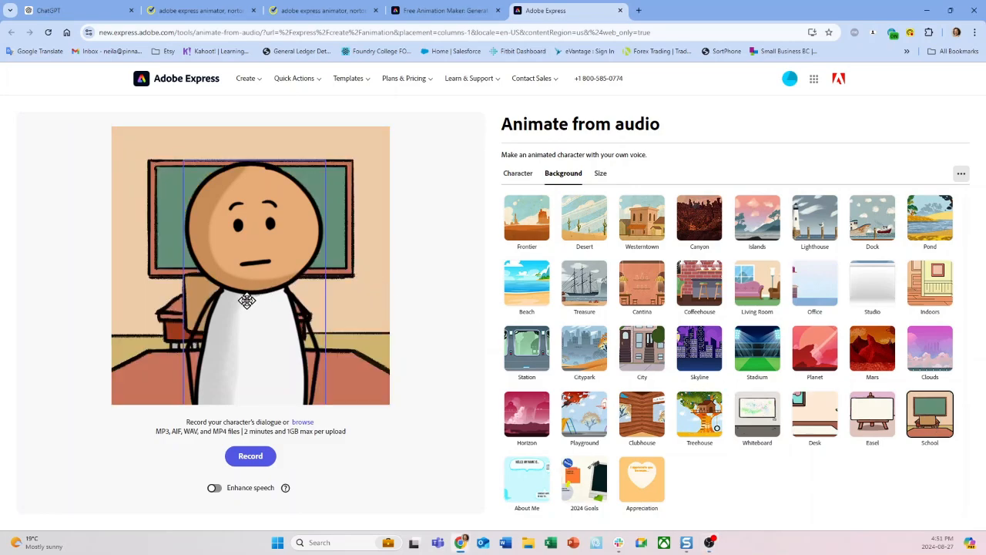
Shrink the Sticky character to fit fully inside the scene and position it in front of the chalkboard's left edge
mouse_move(246, 301)
left_mouse_down()
mouse_move(226, 277)
mouse_move(216, 225)
mouse_move(229, 278)
mouse_move(243, 286)
left_mouse_up()
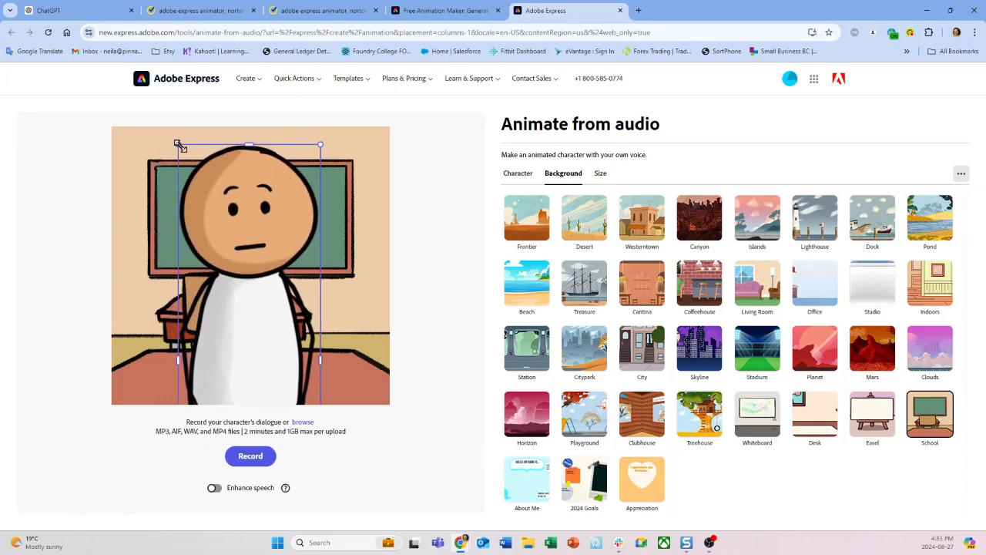
left_click_drag(176, 144, 228, 231)
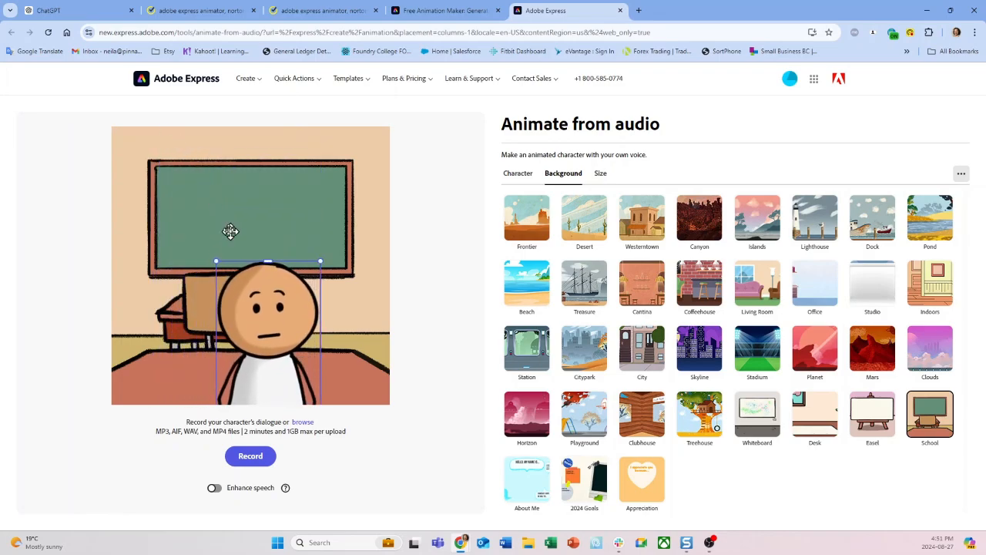
left_click_drag(258, 306, 178, 214)
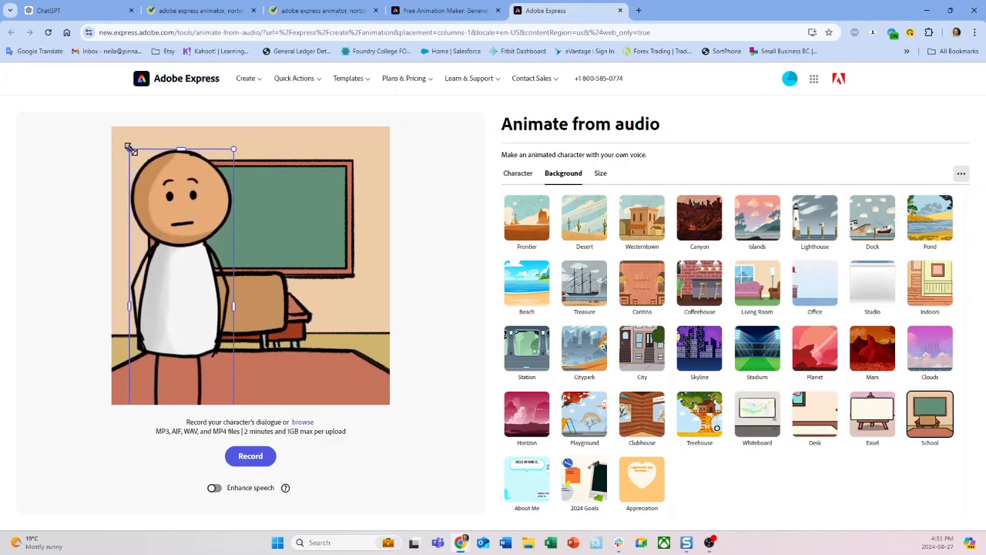
left_click_drag(128, 148, 167, 264)
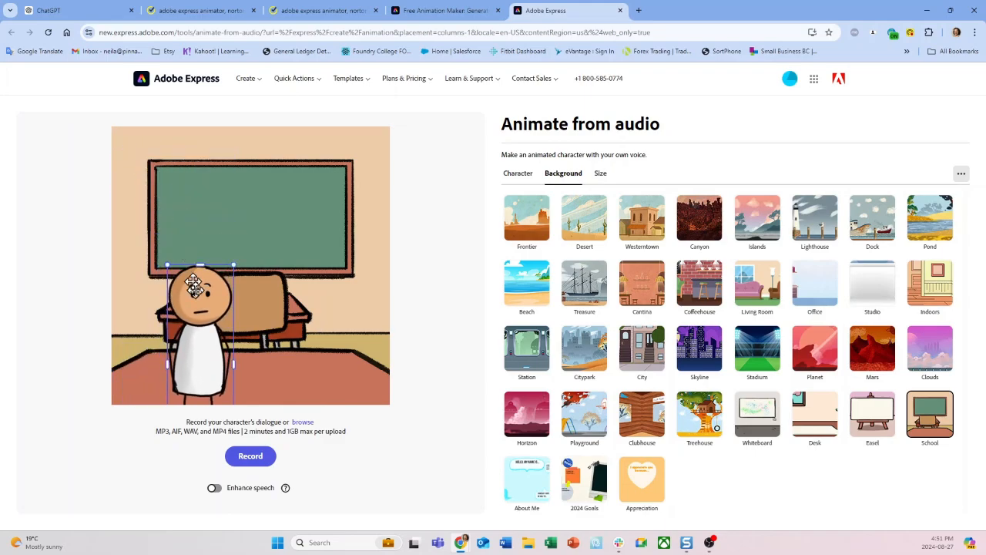
left_click_drag(199, 315, 181, 232)
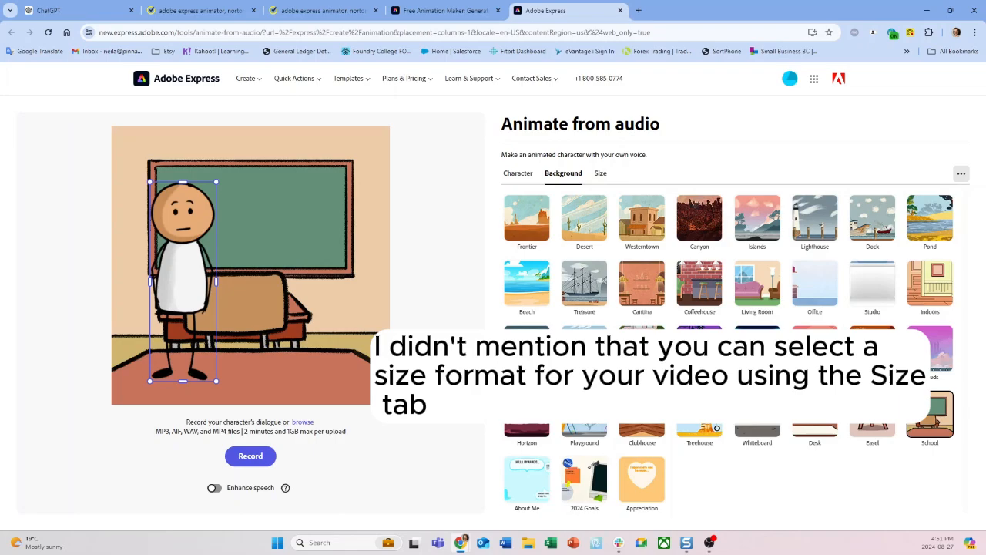
Open the Clipchamp video editor website in a new browser tab and sign in
key("ctrl+t")
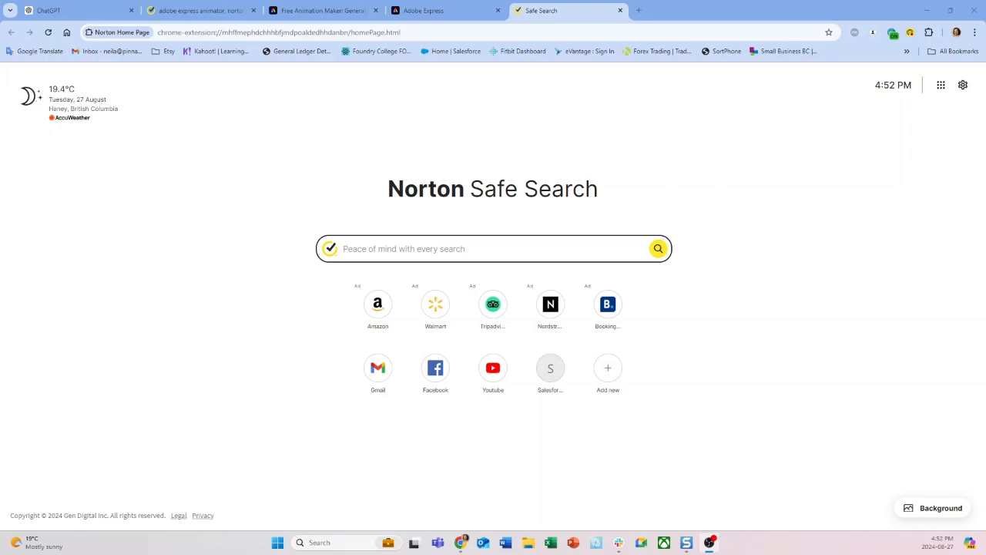
left_click(413, 31)
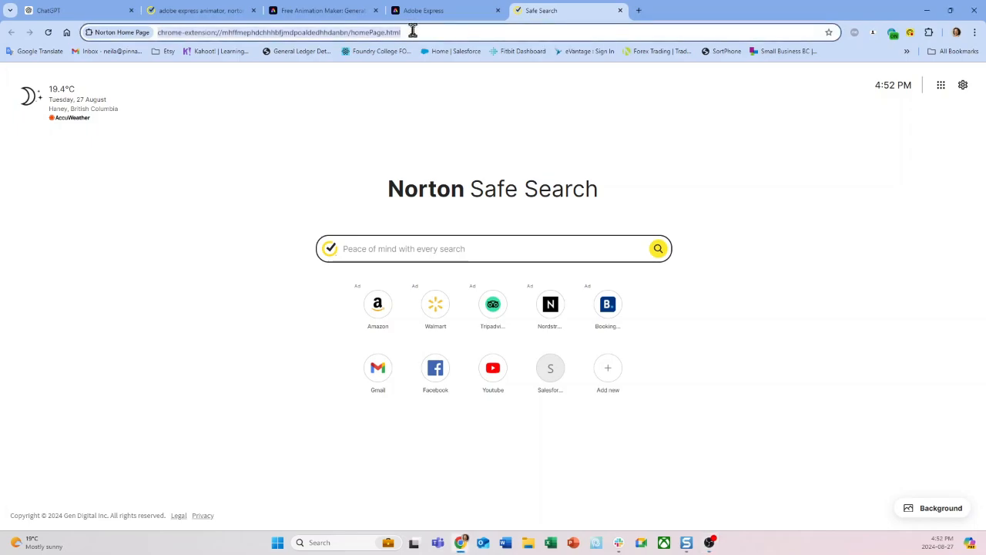
type("clipch")
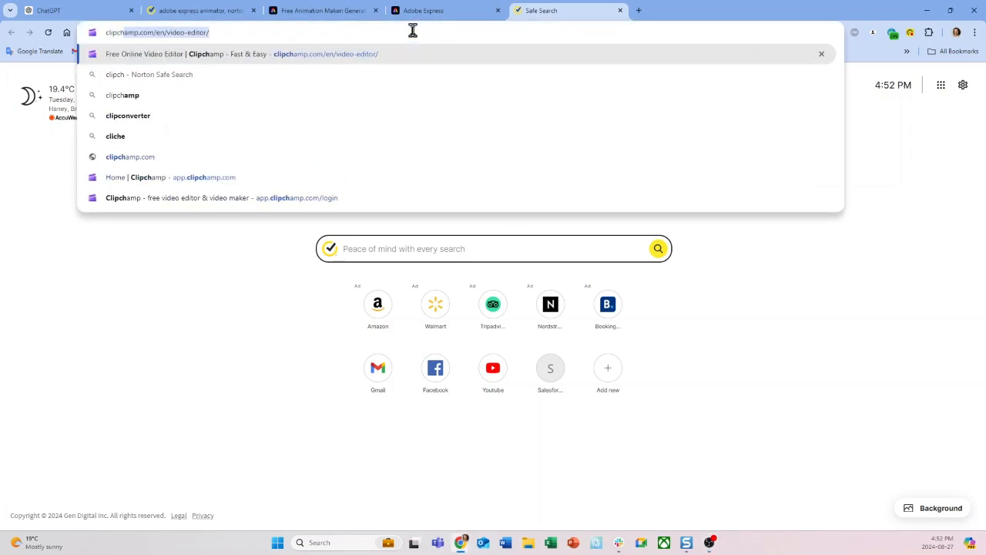
type("amp")
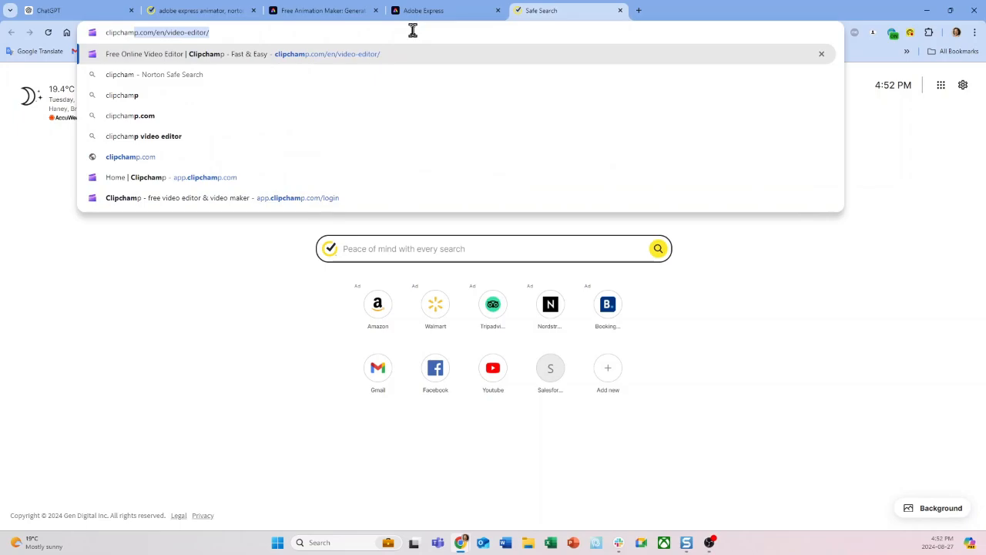
key("Return")
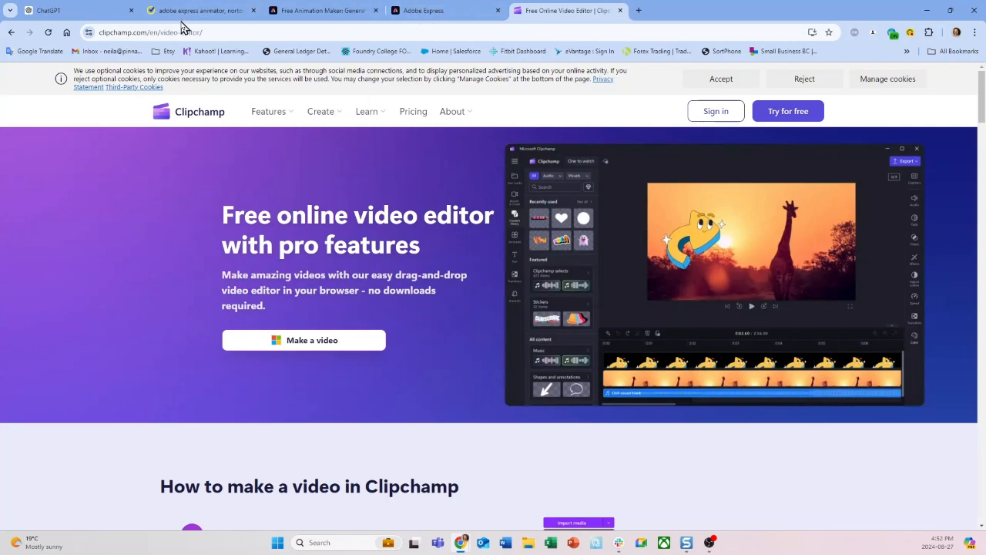
left_click(709, 114)
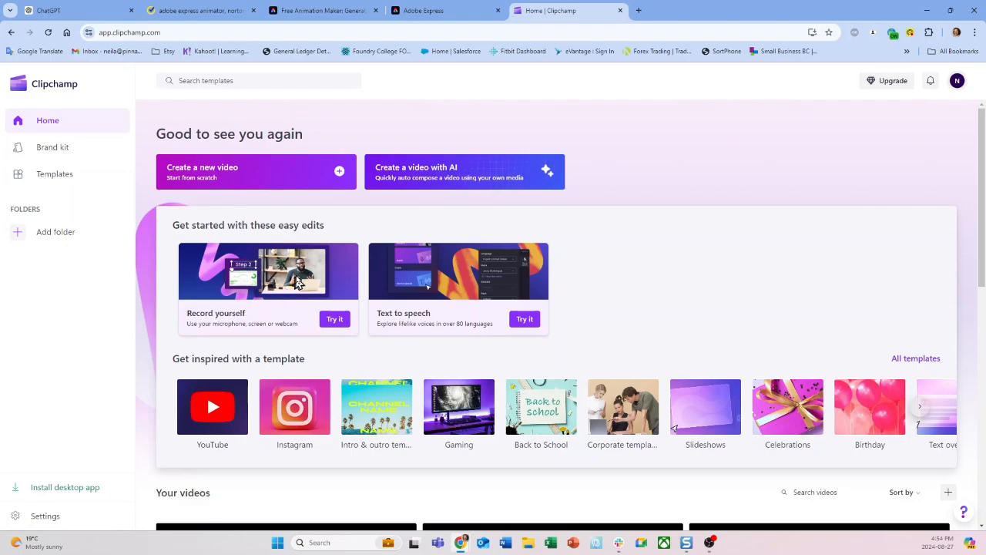
Create a new Clipchamp video from scratch and add a text-to-speech clip to its timeline
left_click(239, 176)
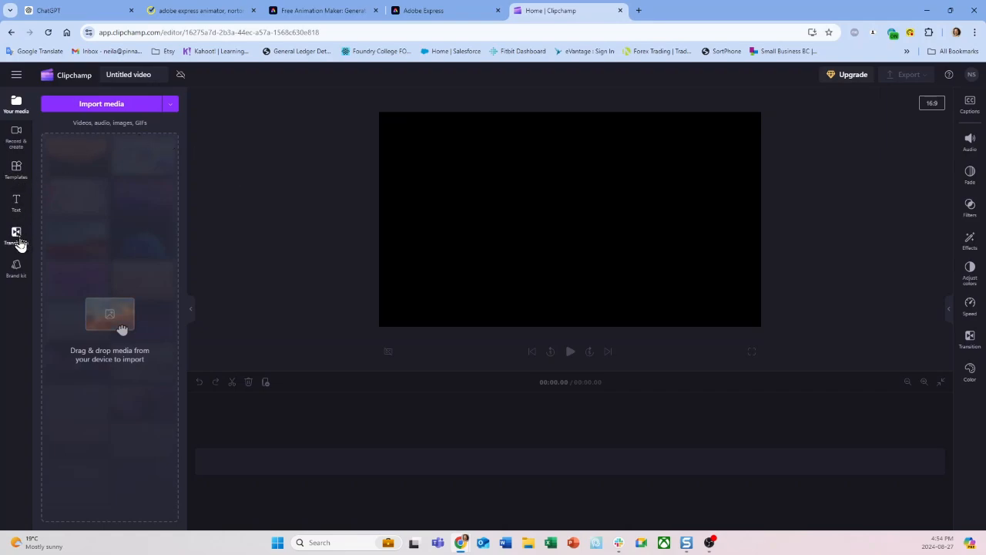
left_click(17, 145)
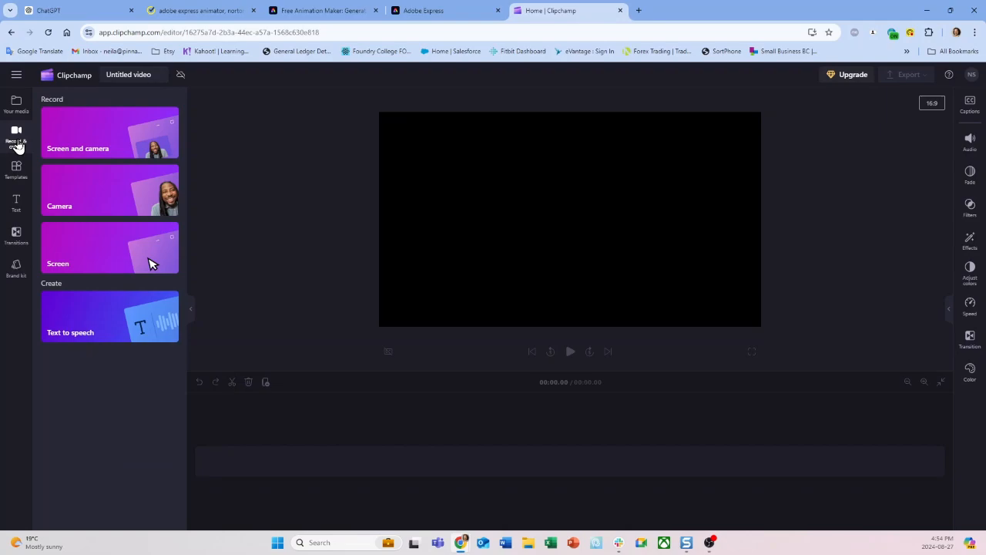
left_click(86, 330)
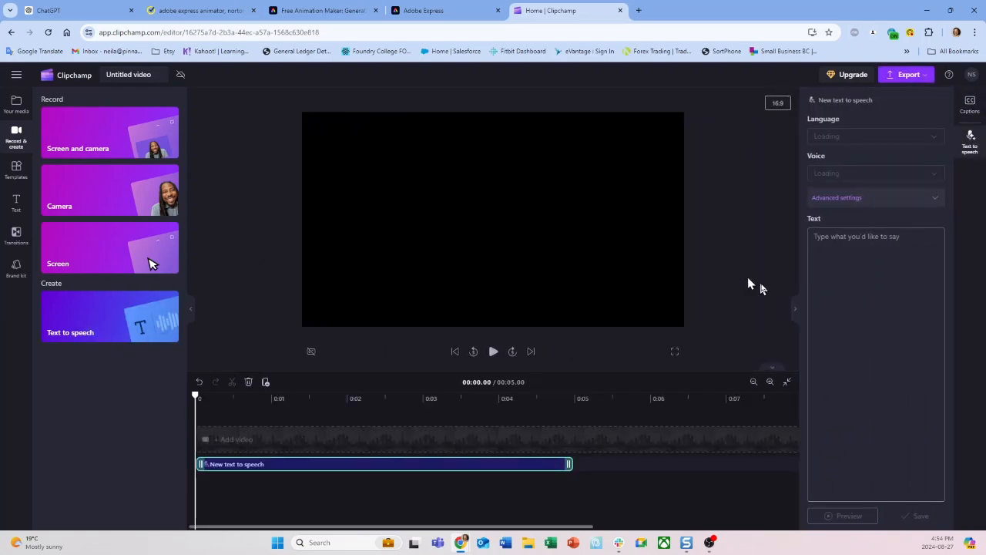
Enter the speech text 'Why did the AI go to art school? Because it wanted to learn how to draw better conclusions!' and select English (United States)
left_click(821, 251)
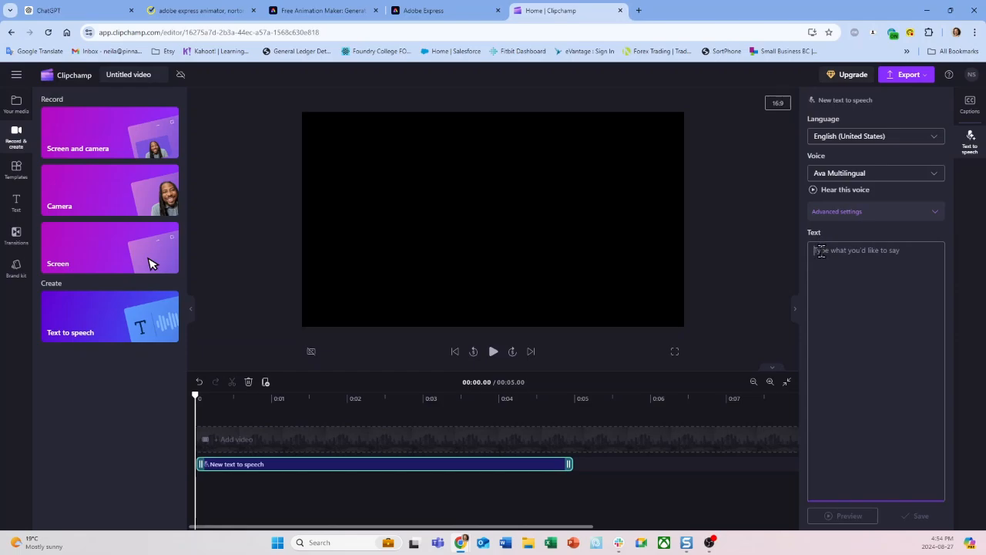
type("Why did the AI go to art school? Because it wanted to learn how to draw better conclusions!")
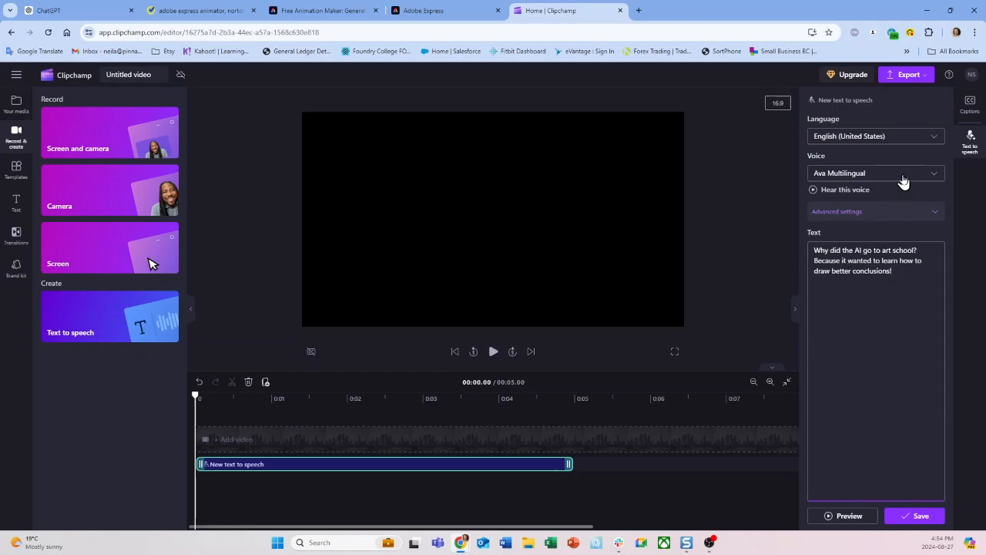
left_click(891, 142)
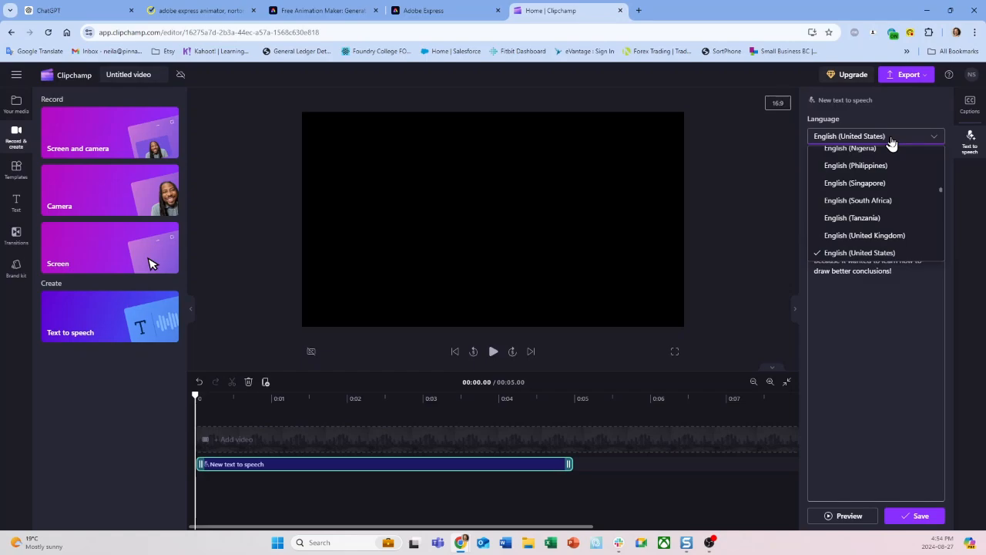
left_click(856, 254)
Set the text-to-speech voice to Brandon Multilingual, and save the voiceover after previewing it
left_click(865, 175)
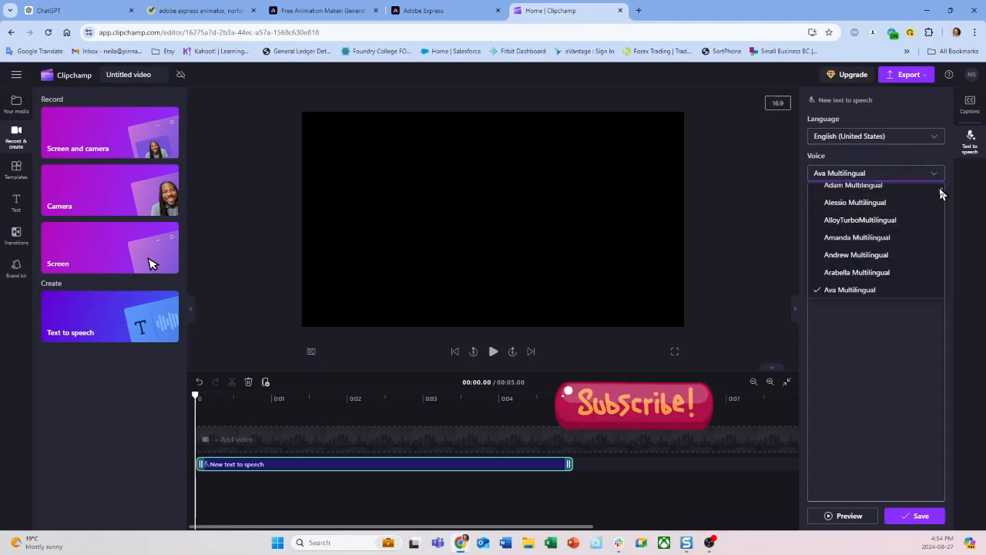
left_click_drag(940, 191, 939, 197)
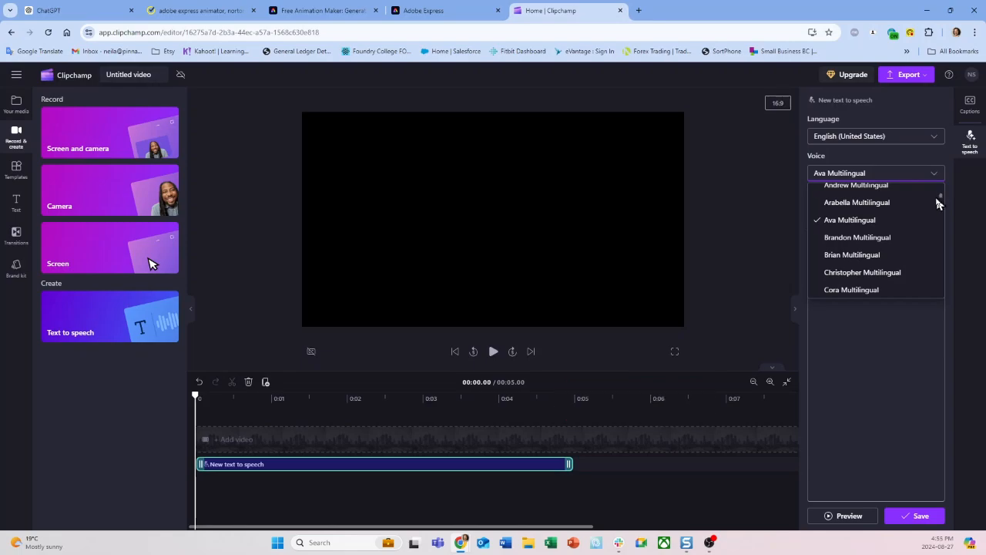
left_click(874, 243)
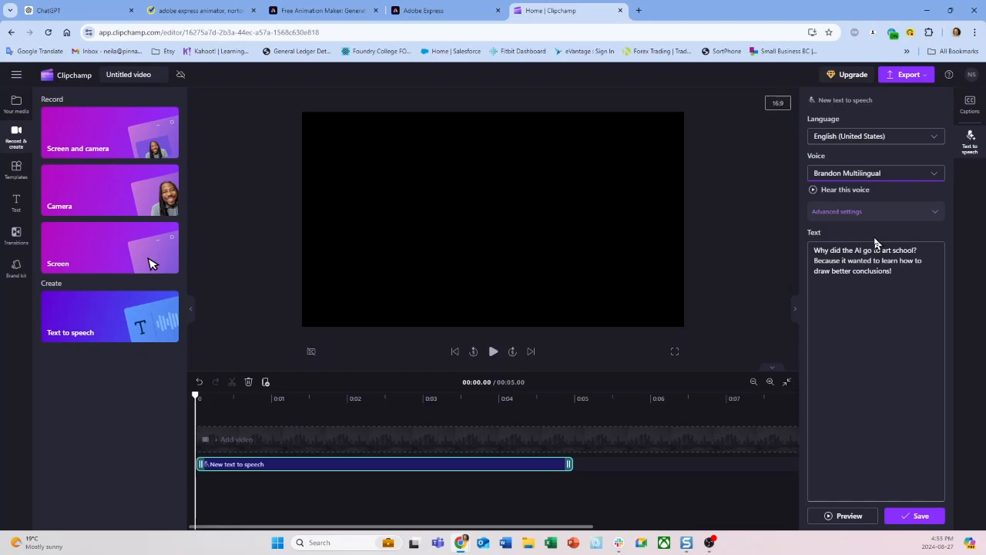
left_click(832, 517)
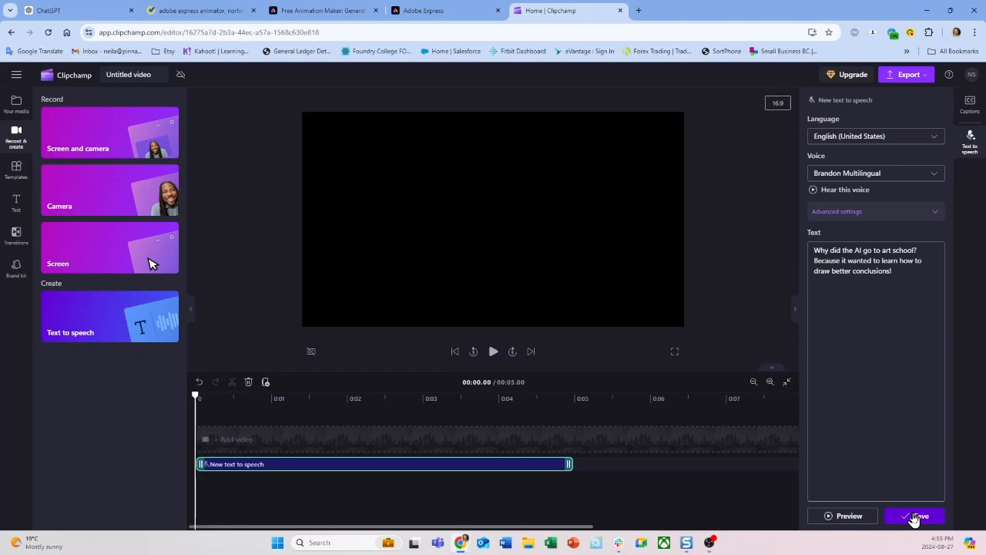
left_click(914, 517)
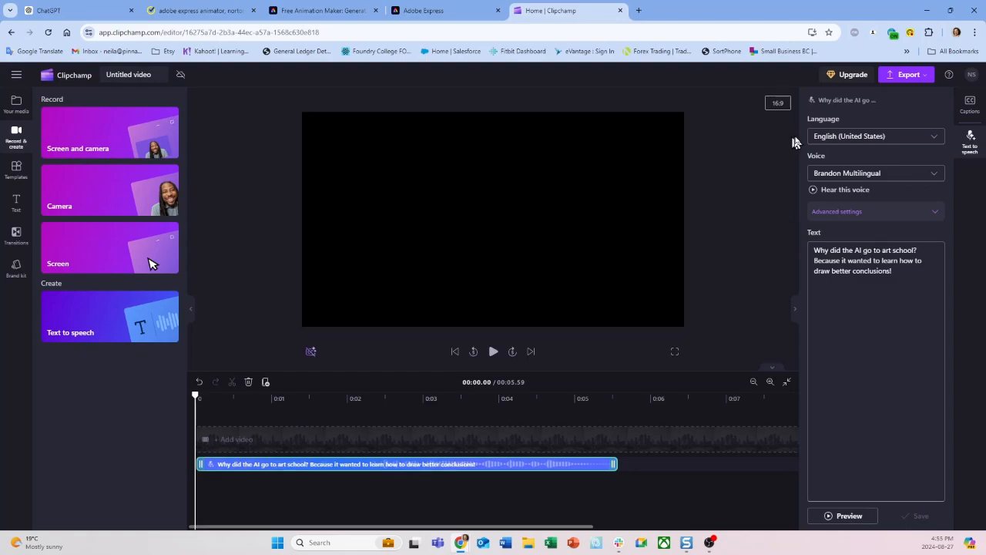
Export the voiceover project as a 480p MP4 video
left_click(892, 77)
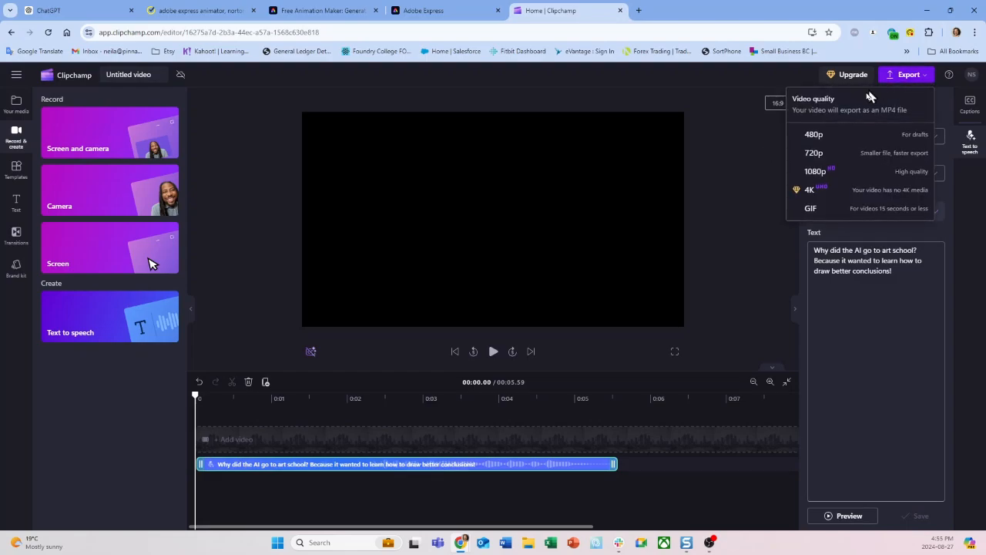
left_click(815, 137)
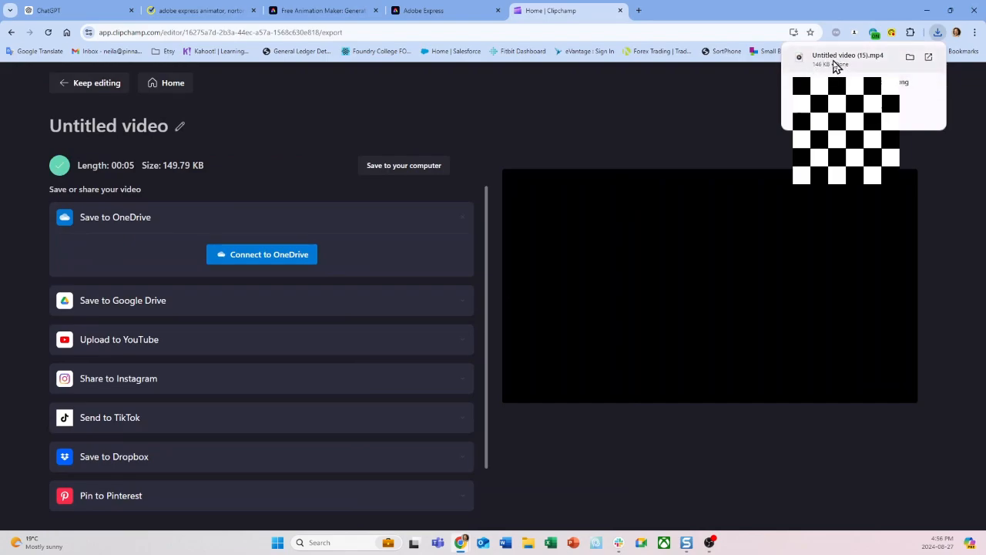
Open CloudConvert in a new browser tab and delete the two previously finished MP3 conversions from its file list
left_click(639, 13)
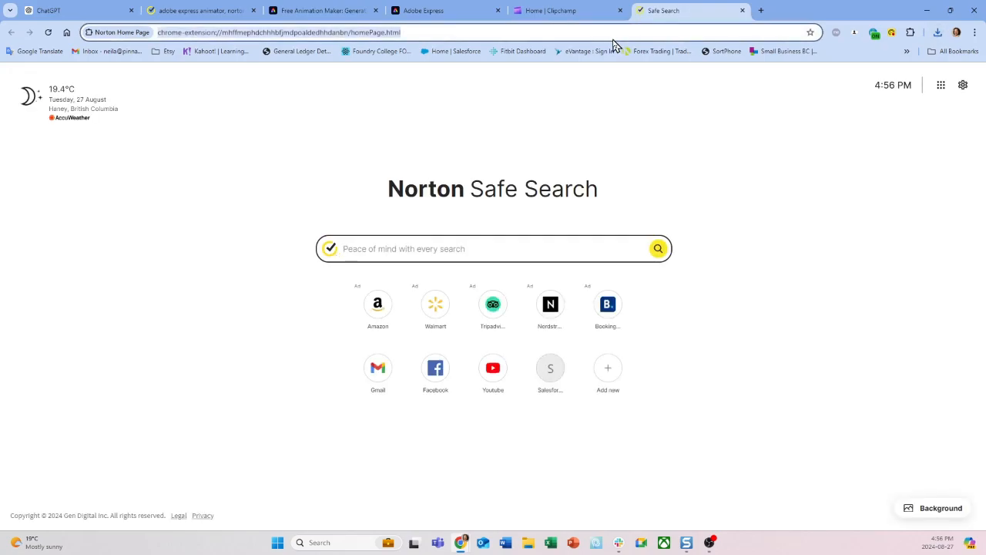
type("cloi")
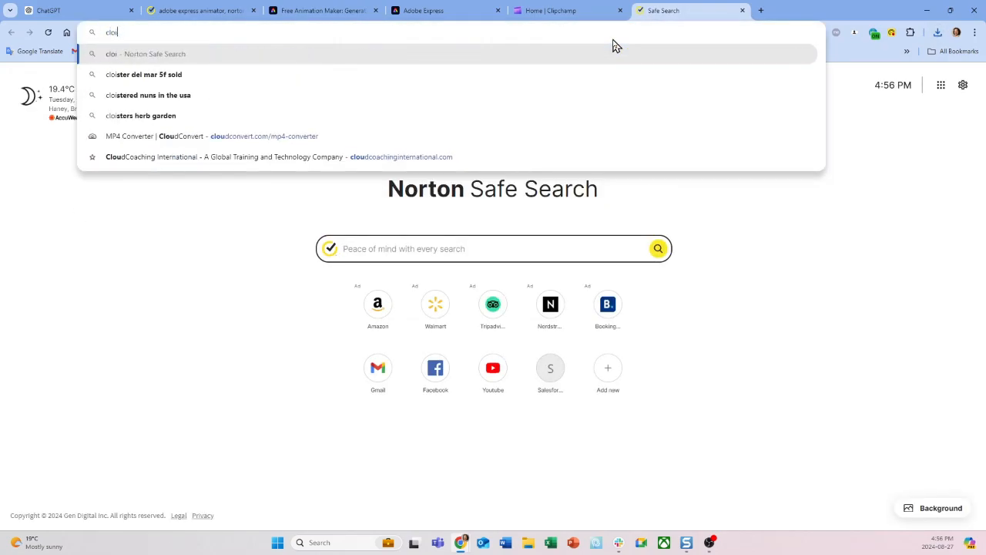
key("BackSpace")
type("udconvert.com/mp4-to-mp3")
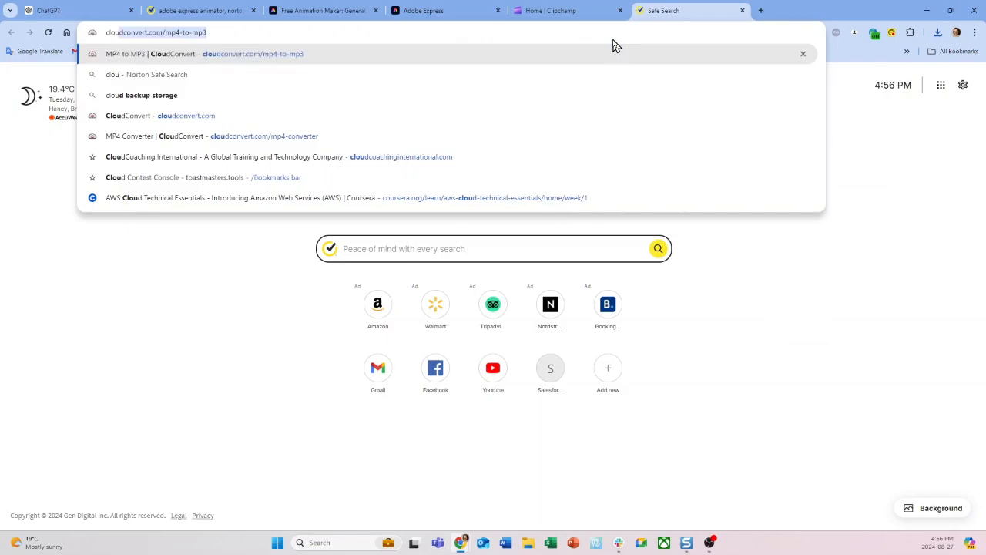
key("Return")
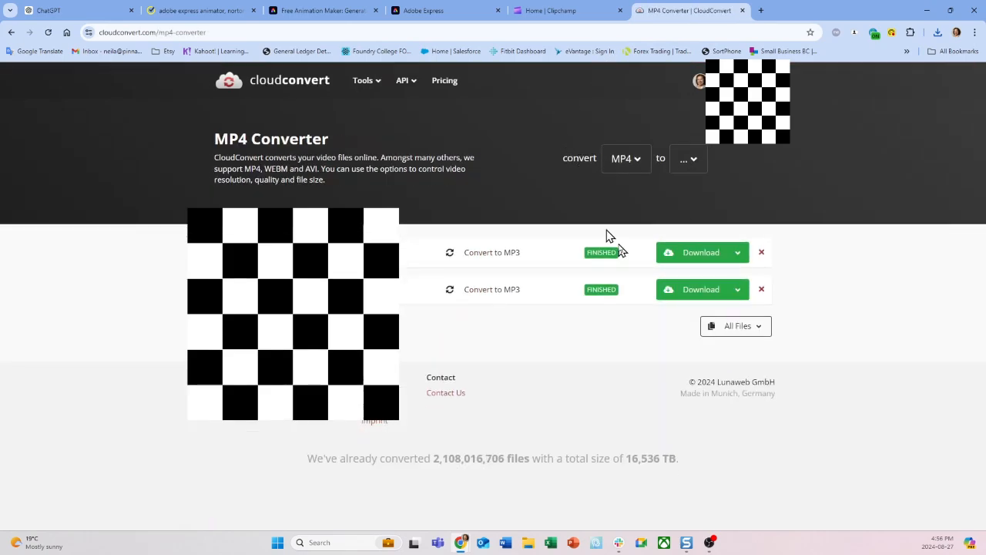
left_click(761, 254)
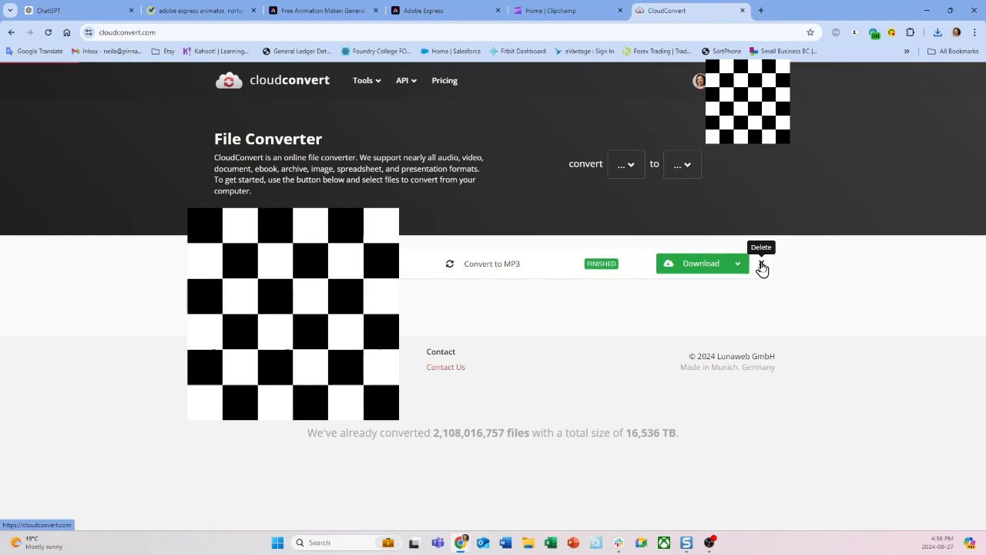
left_click(761, 265)
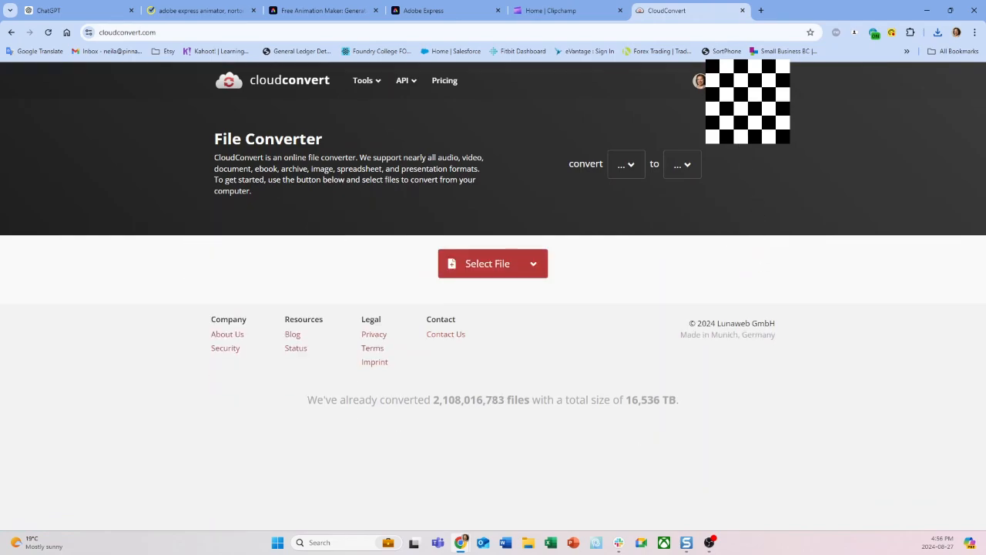
Set the CloudConvert conversion from MP4 video to MP3 audio
left_click(630, 169)
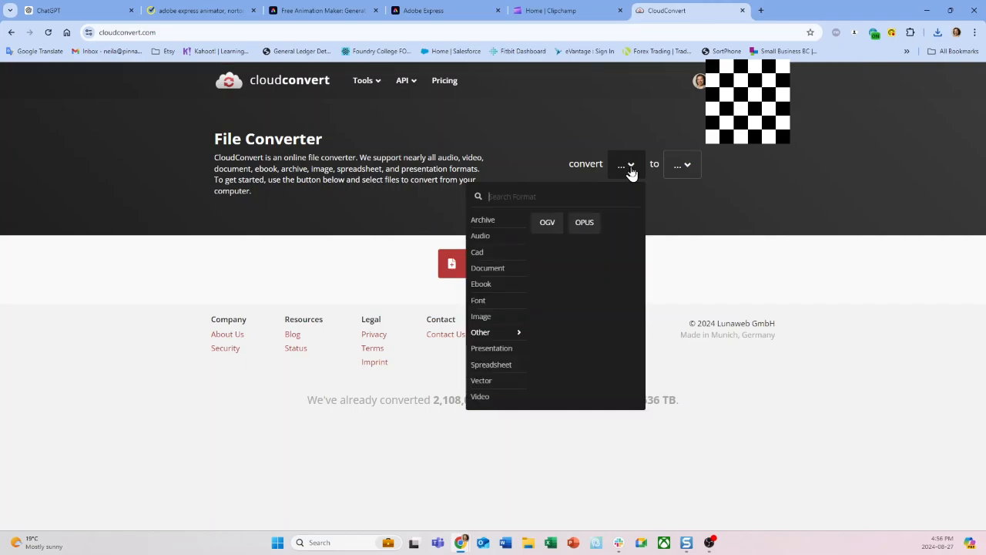
mouse_move(482, 402)
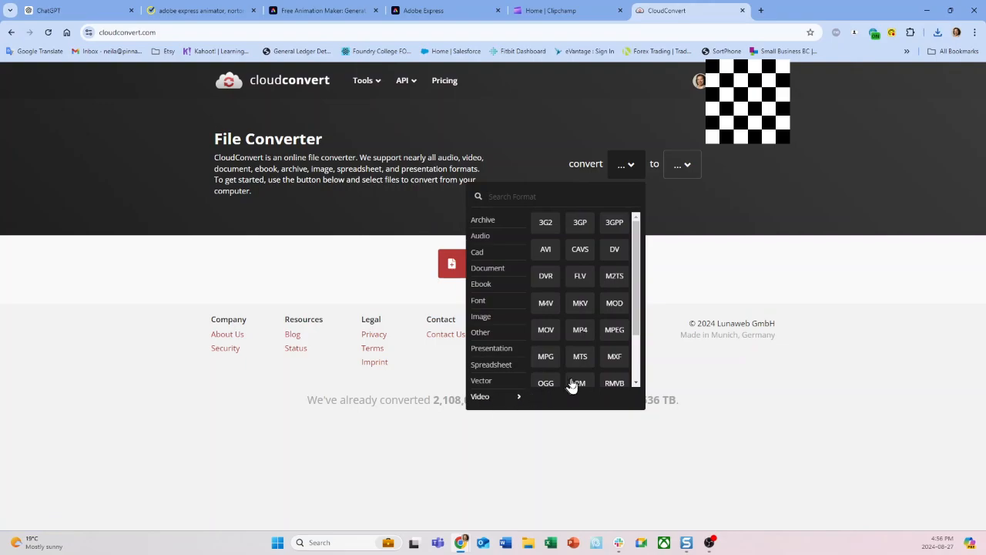
left_click(580, 329)
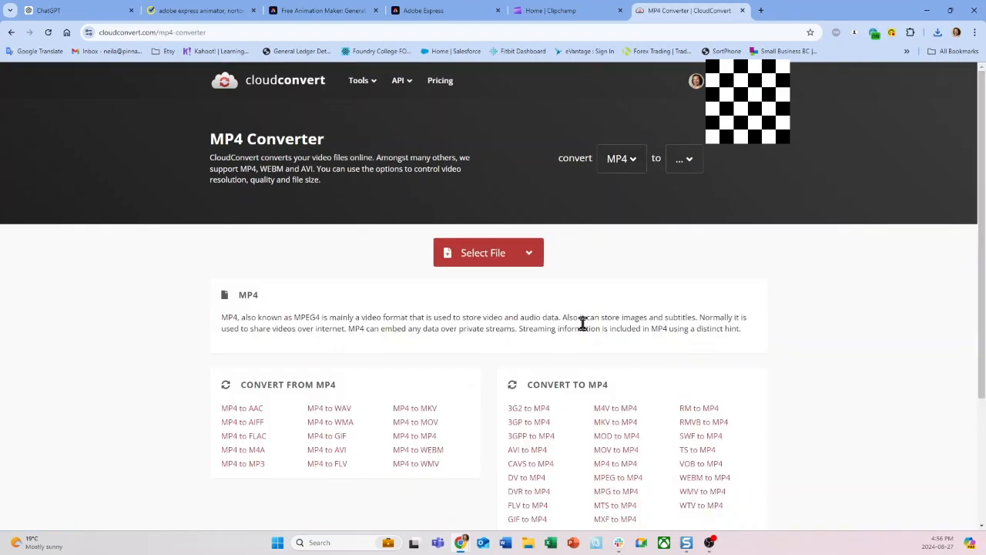
left_click(690, 161)
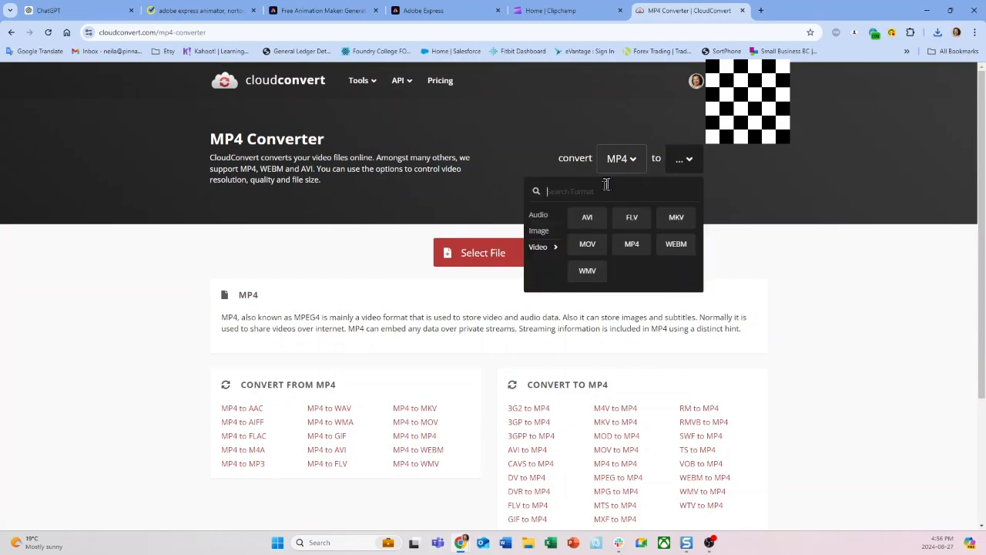
mouse_move(541, 214)
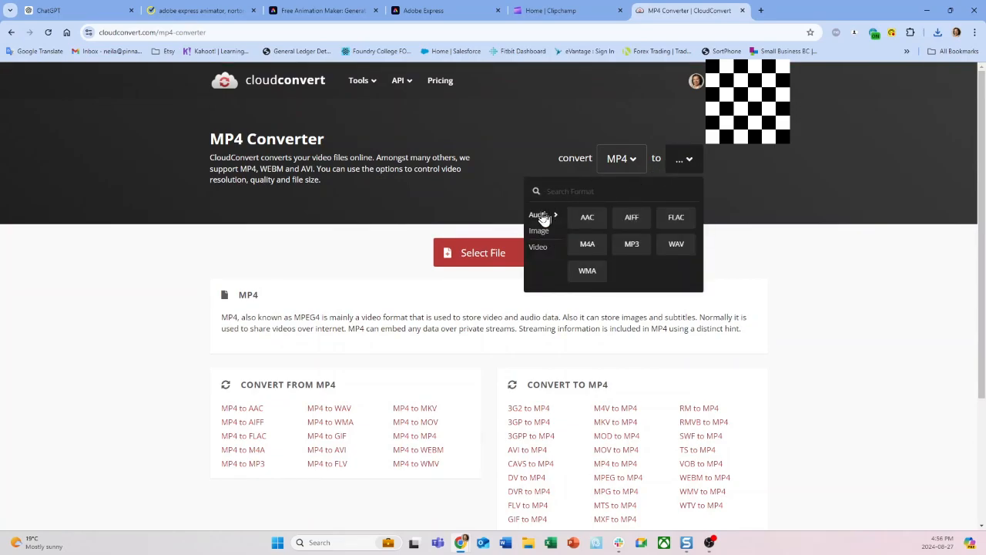
left_click(632, 251)
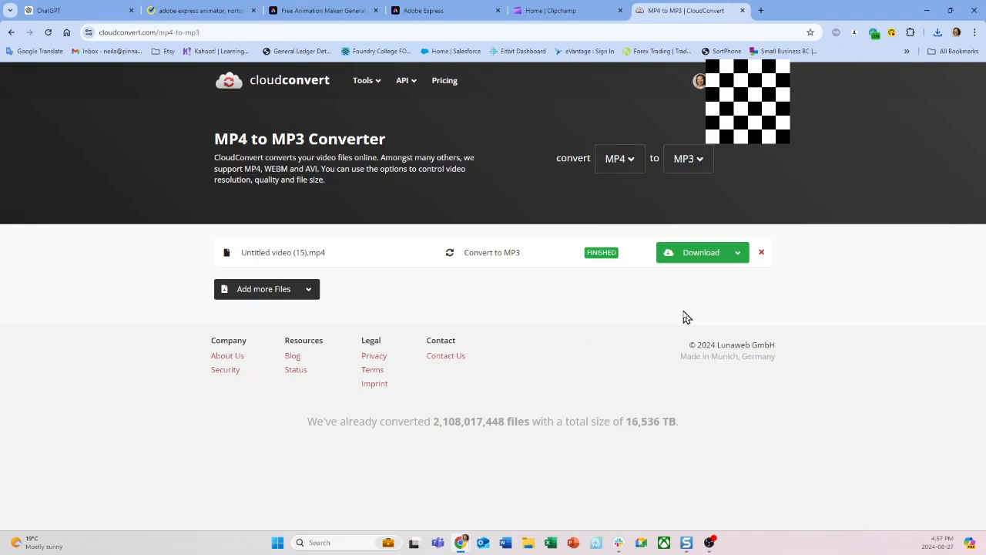
Switch to the Adobe Express audio animator and move the stick-figure character to the left edge of the School background, beside the chalkboard
left_click(310, 15)
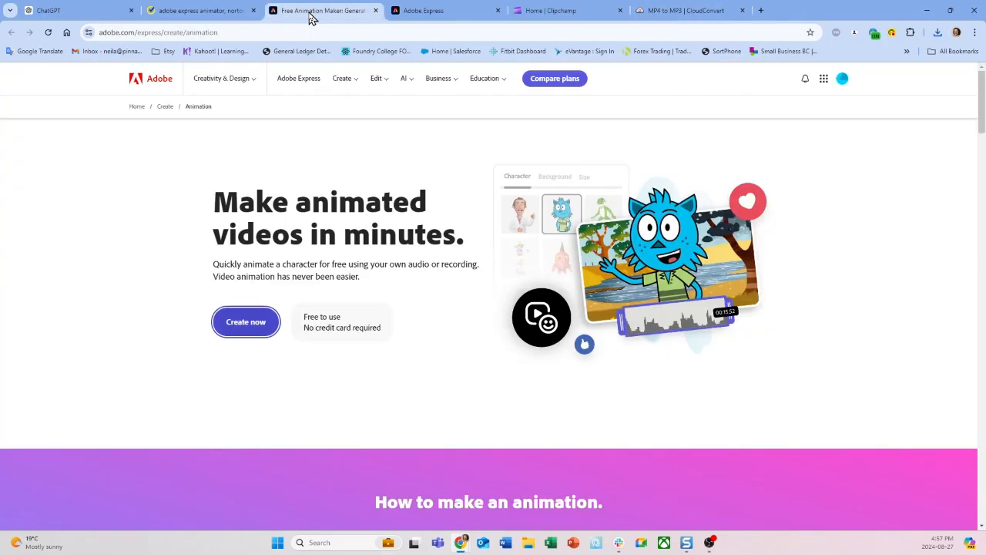
left_click(431, 12)
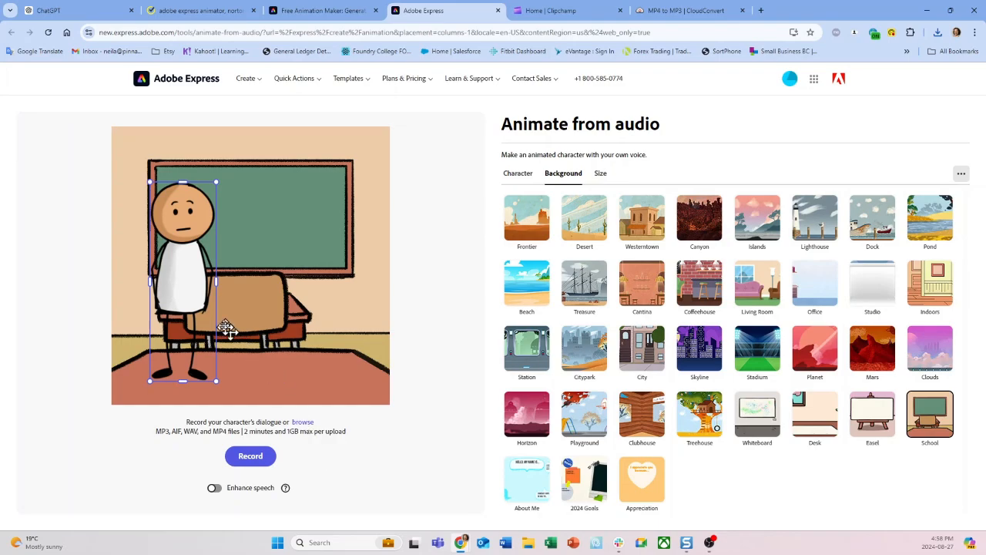
left_click_drag(194, 302, 140, 278)
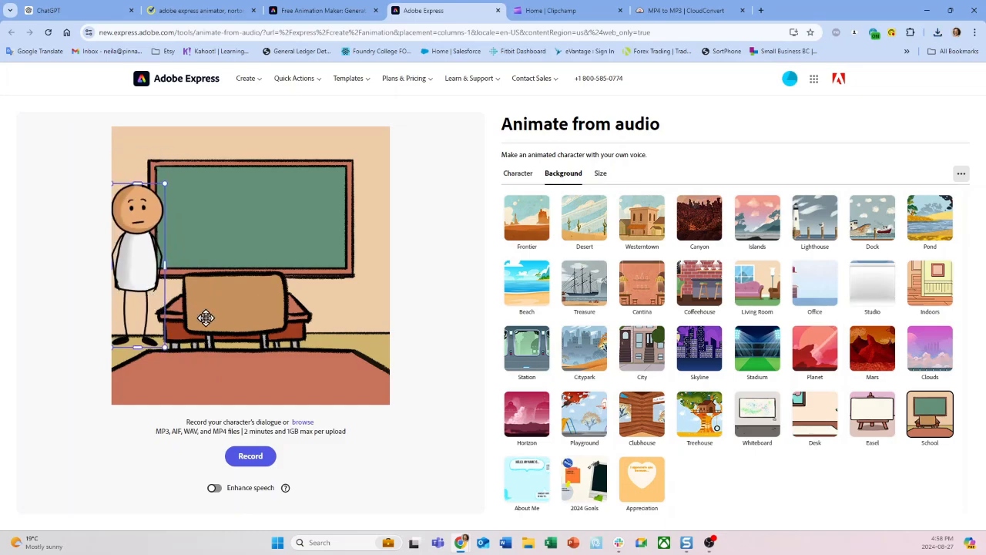
Upload Untitled video (15).mp3 from Downloads as the character's dialogue, and download the generated animation as an MP4
left_click(304, 423)
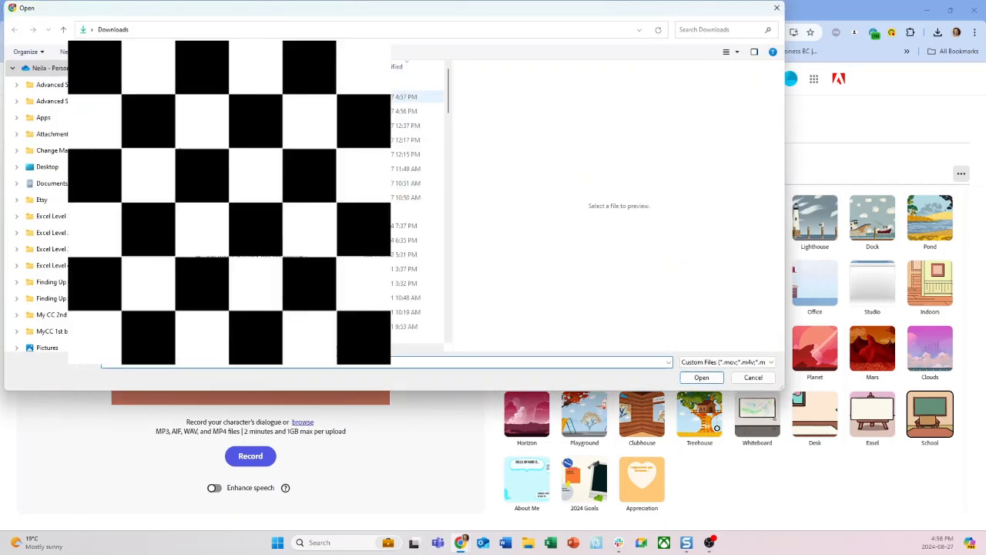
left_click(355, 98)
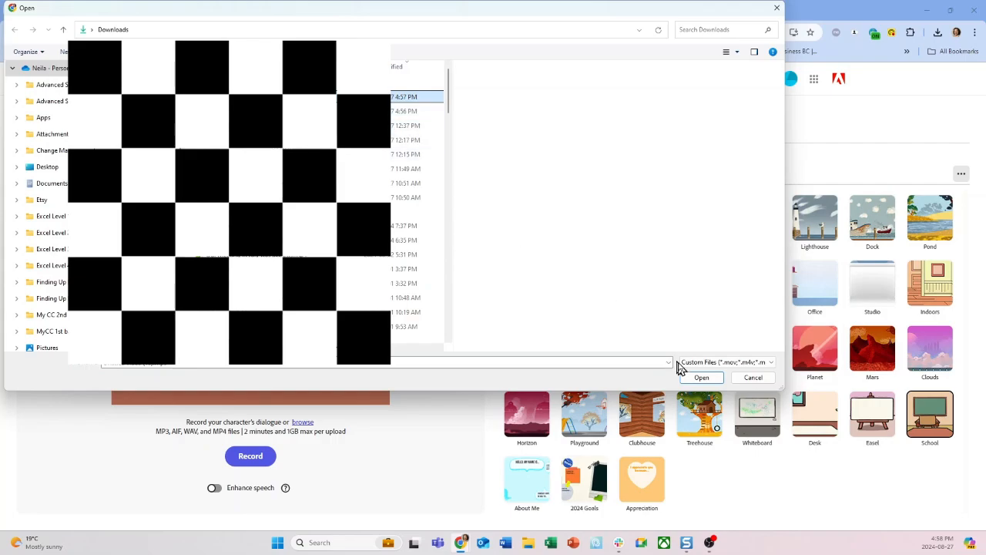
left_click(698, 377)
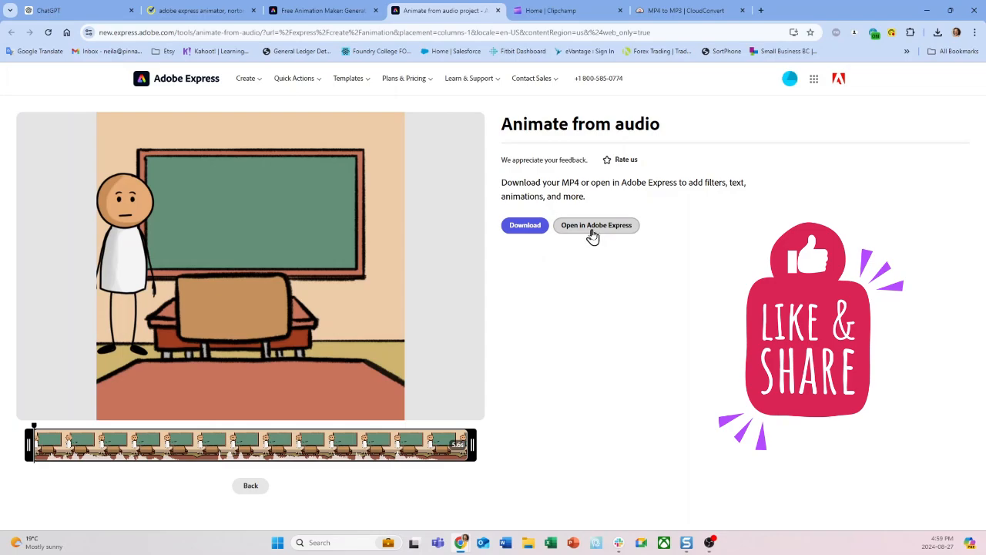
left_click(526, 228)
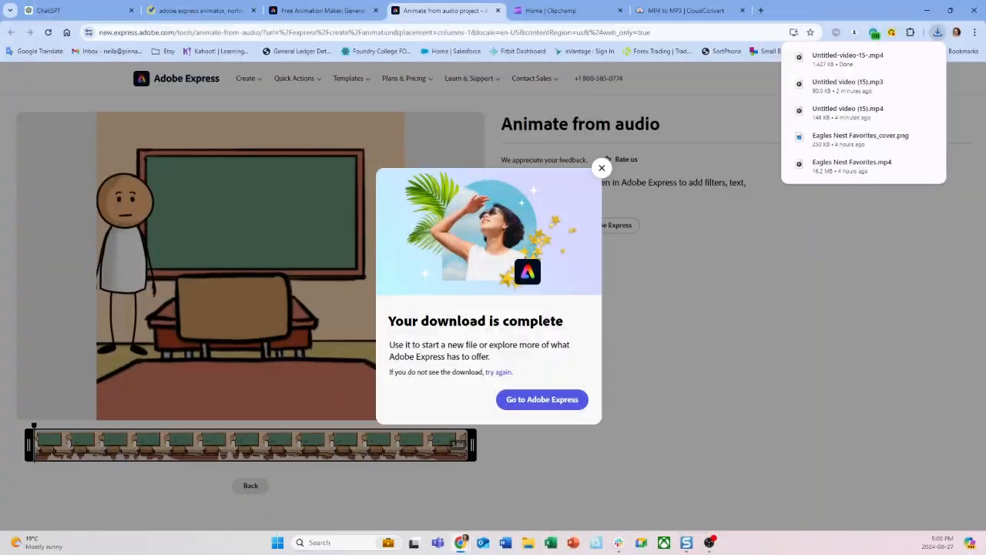